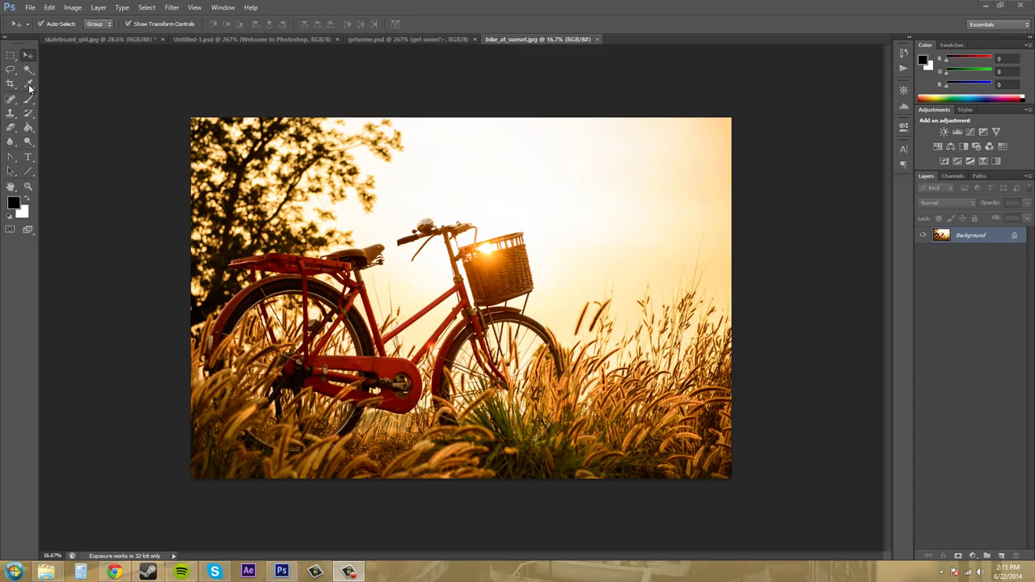
Step: Add a note in the sky beside the bike's basket reading "This bike is on heroine"
left_click(30, 87)
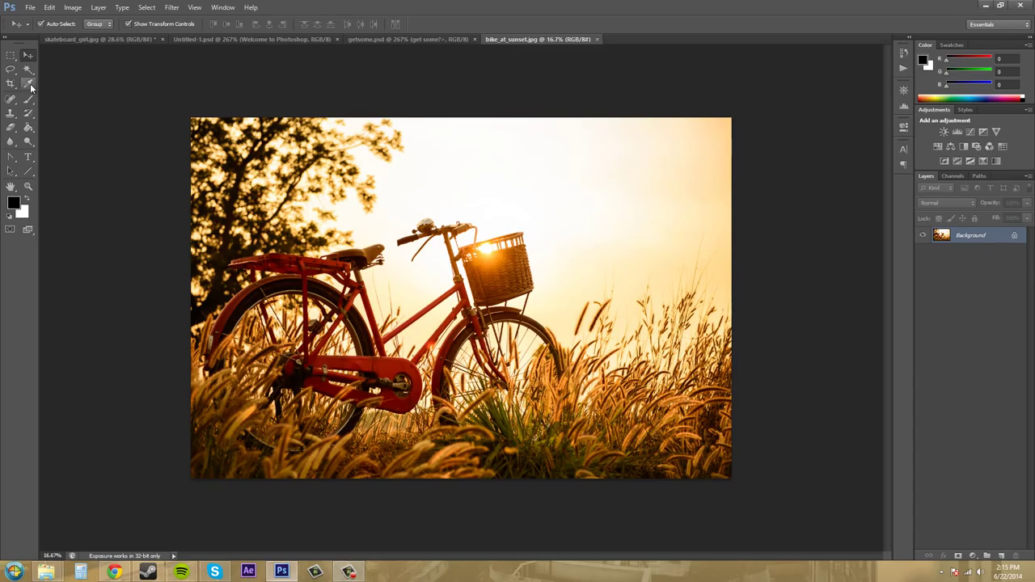
left_click(31, 88)
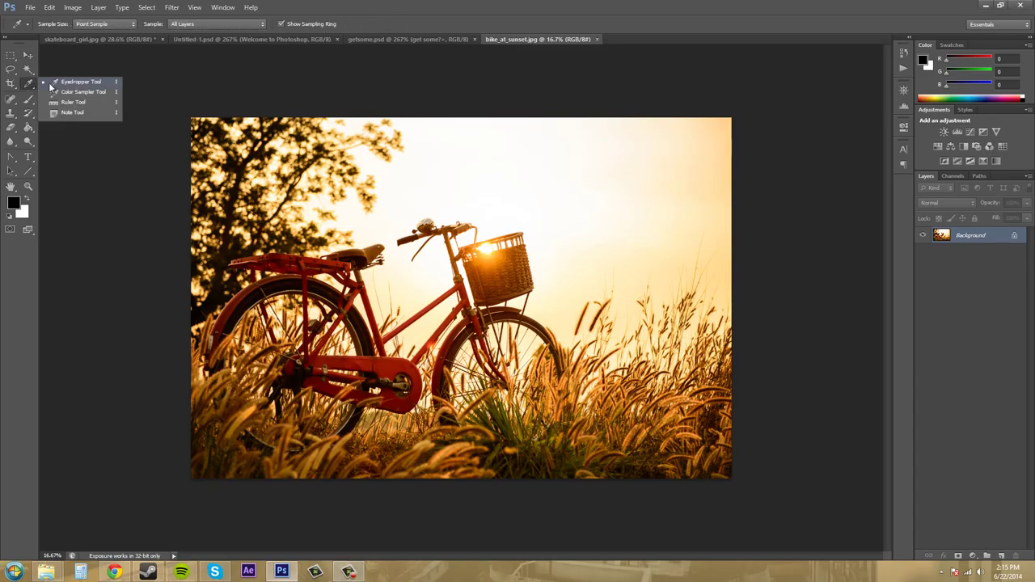
left_click(78, 114)
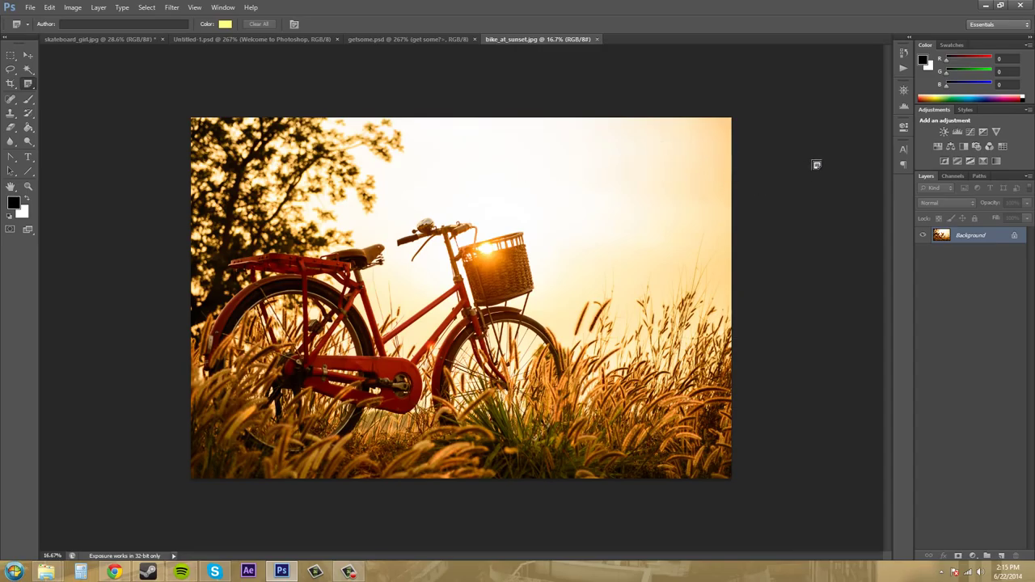
left_click(620, 150)
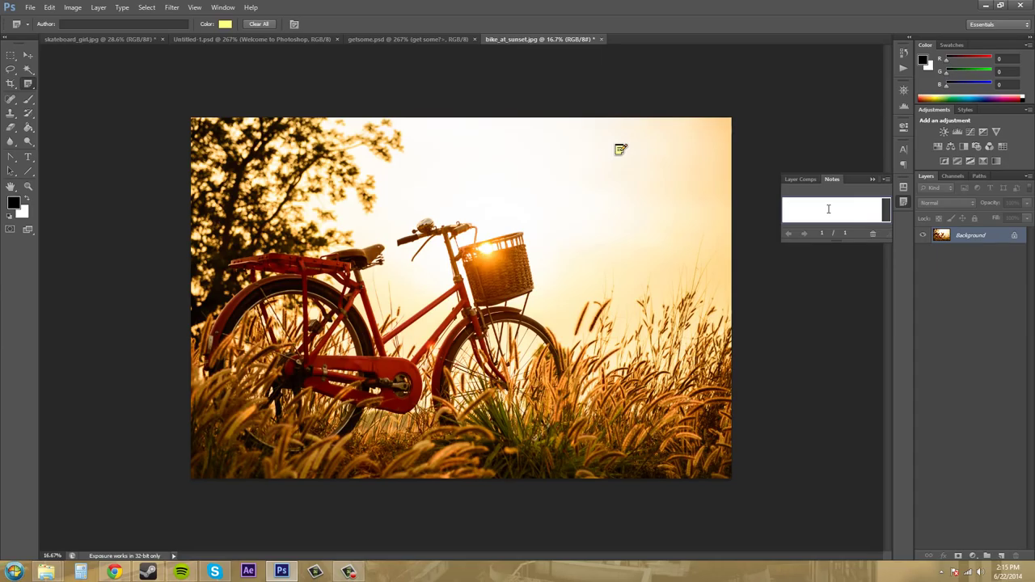
type("Th")
type("is bike is on h")
type("eroin")
type("e")
Step: Remove the accidental empty second note and switch to the Move tool
left_click(808, 254)
key("Delete")
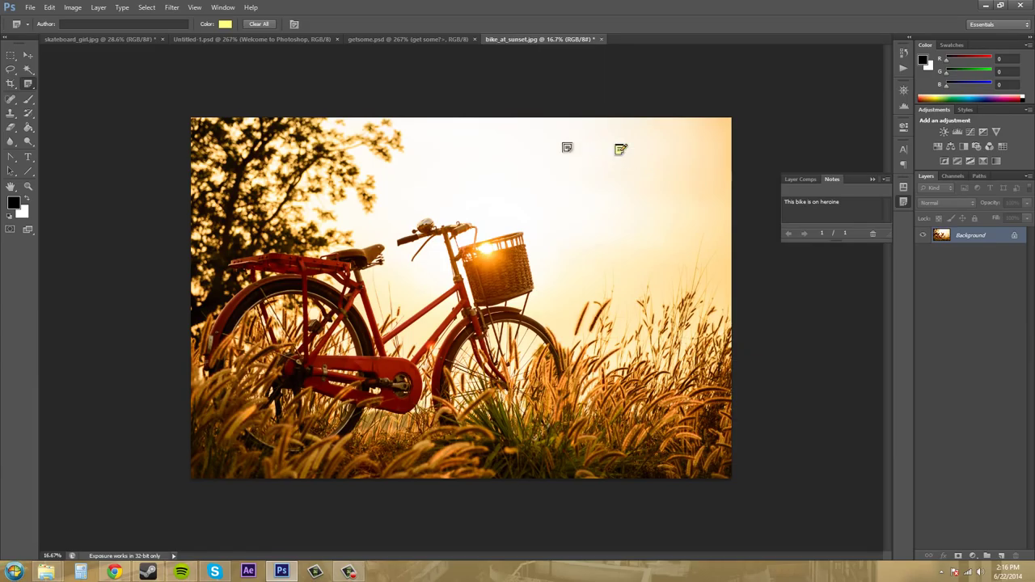
left_click(28, 55)
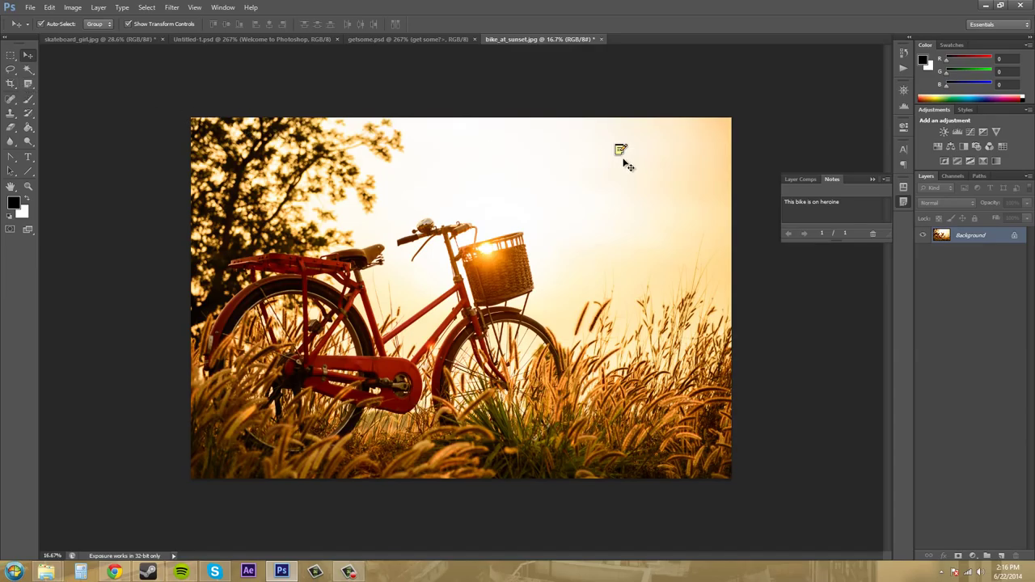
Step: Set the Note tool's colour swatch to a muted purple instead of yellow
left_click(844, 216)
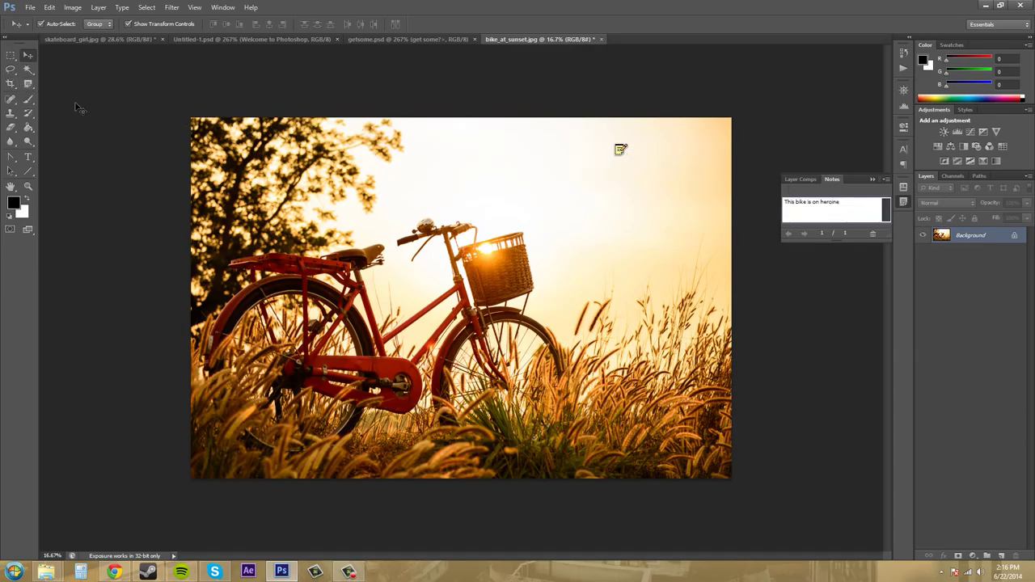
left_click(28, 84)
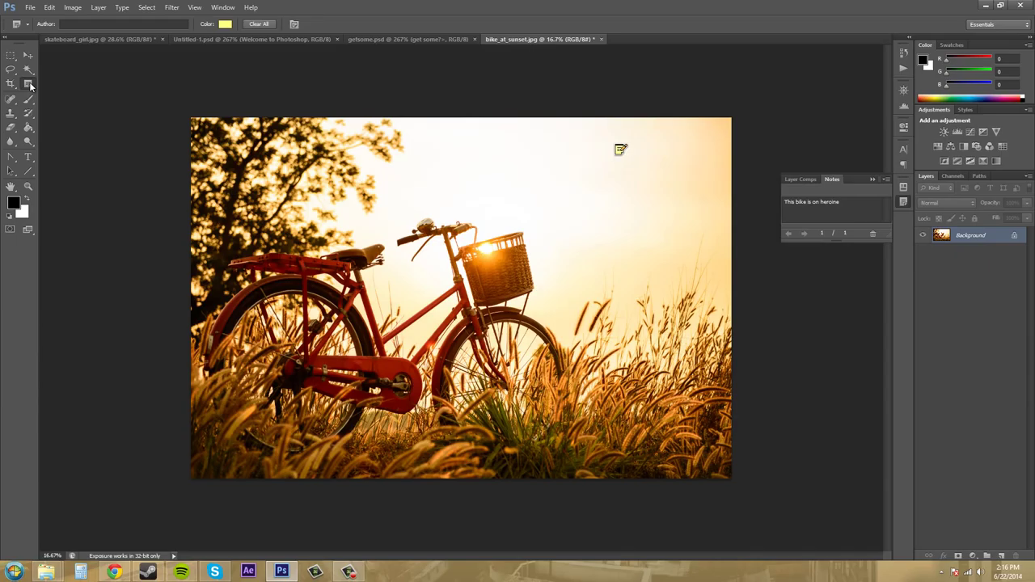
key("i")
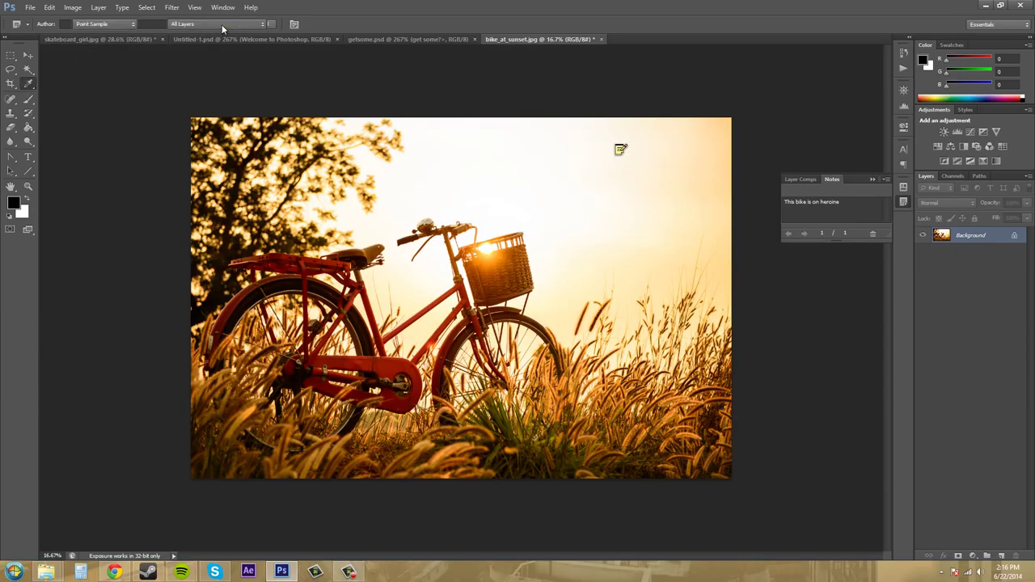
left_click(412, 294)
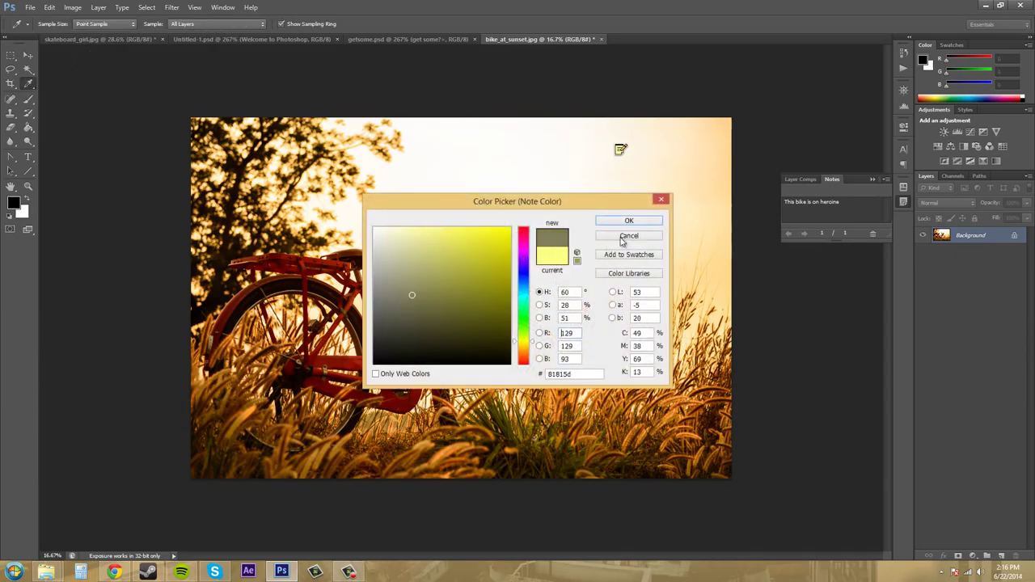
left_click(528, 261)
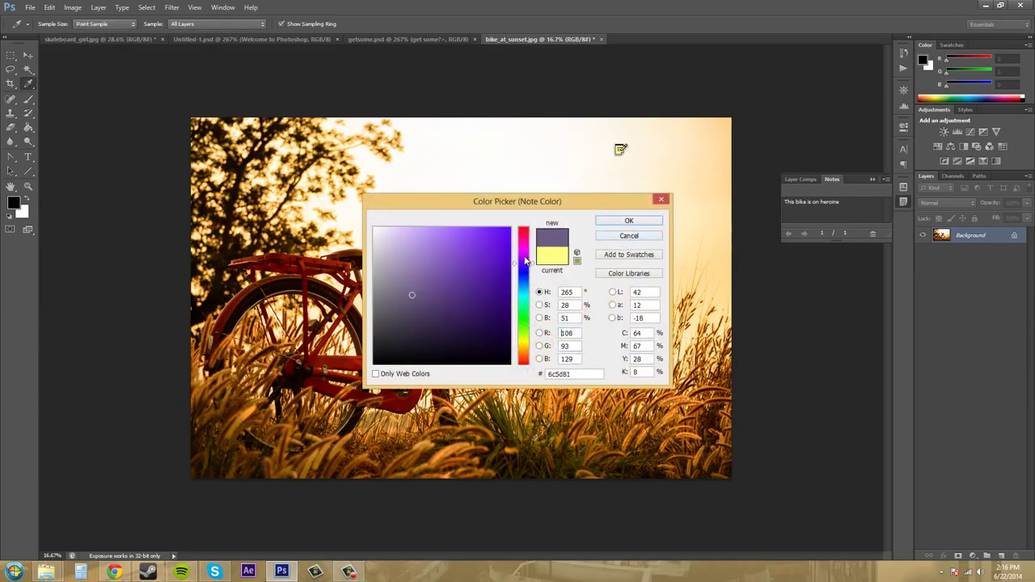
left_click(618, 223)
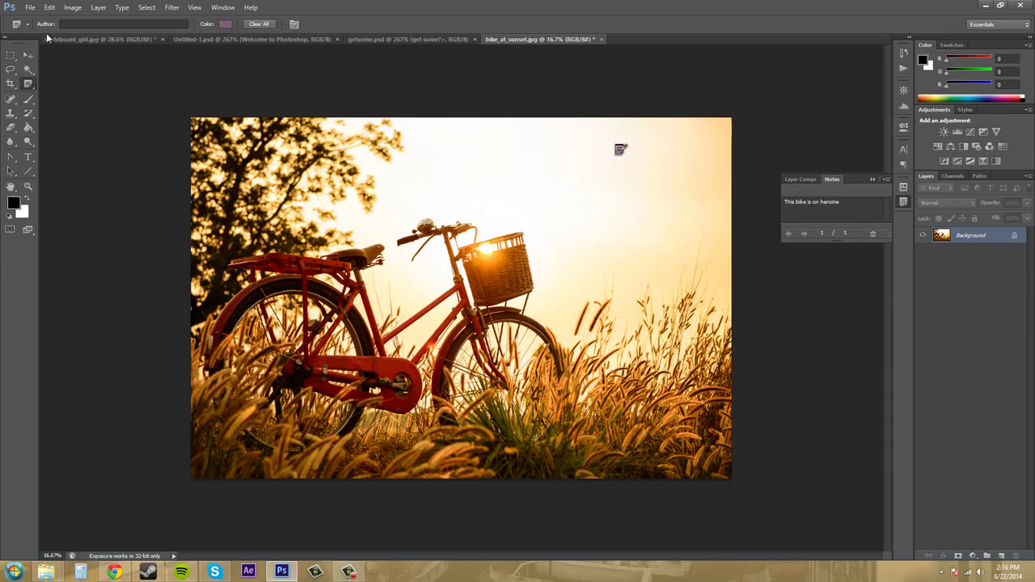
left_click(97, 24)
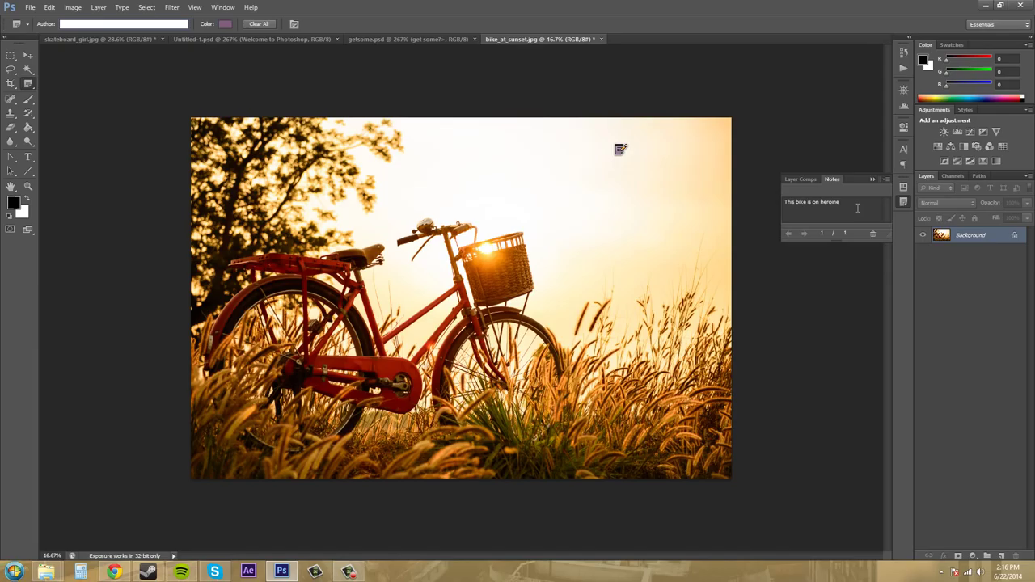
left_click(294, 24)
left_click(620, 149)
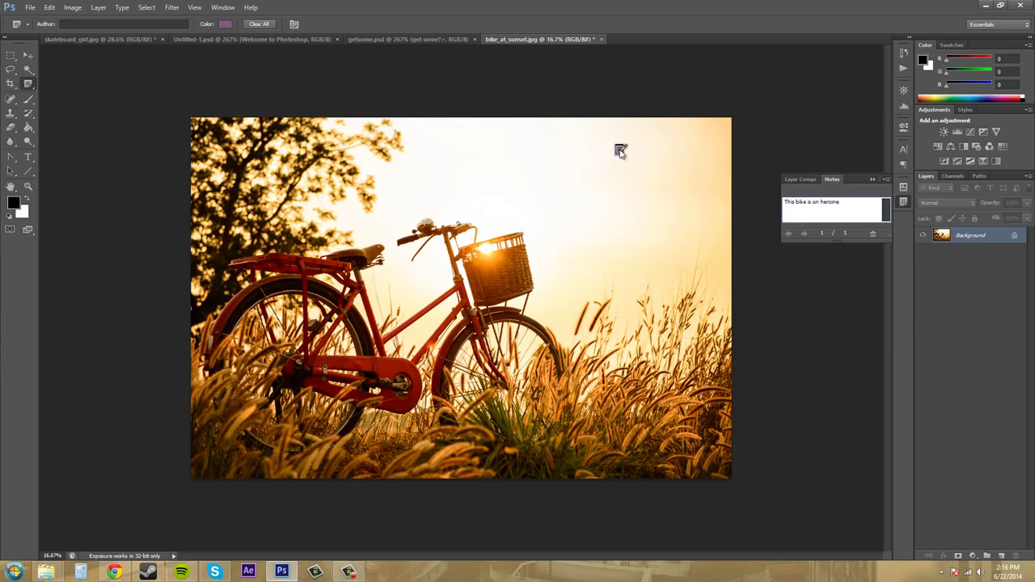
right_click(621, 151)
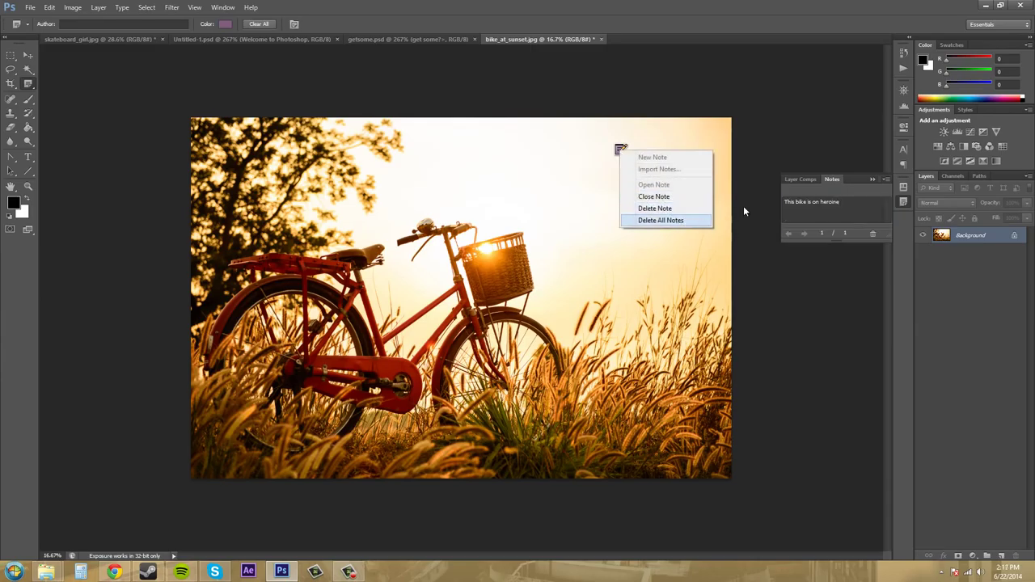
left_click(865, 194)
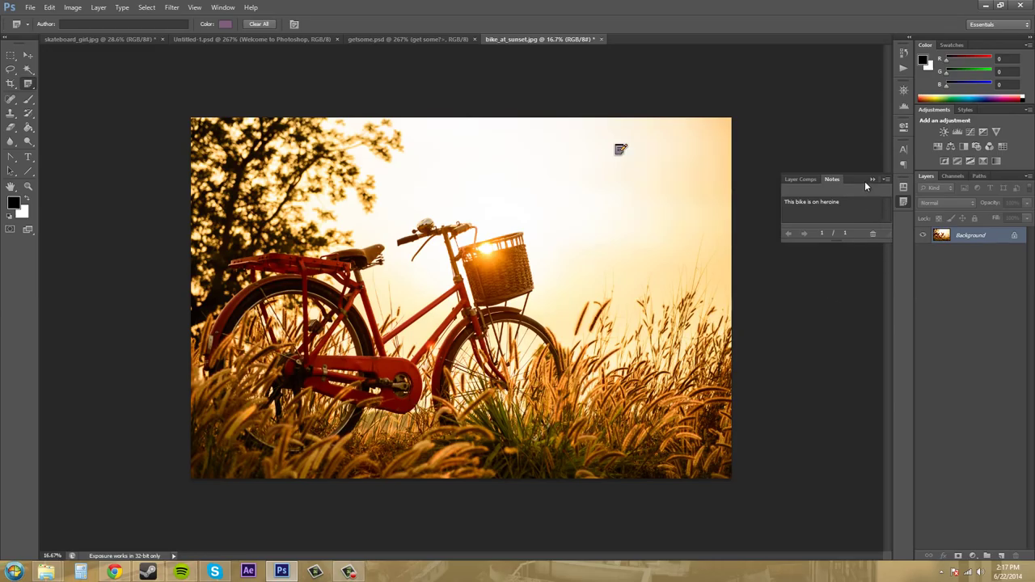
left_click(202, 10)
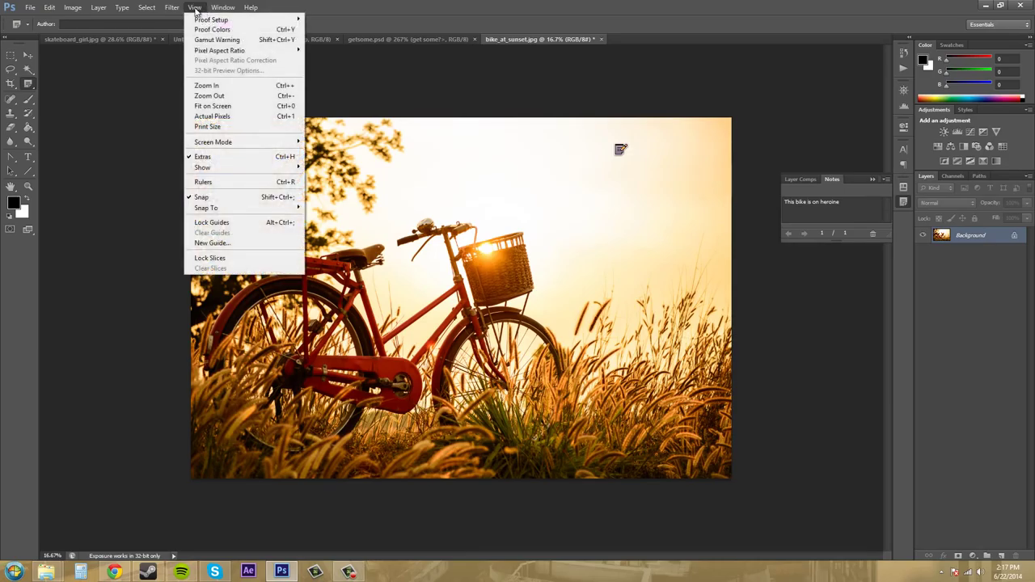
key("Escape")
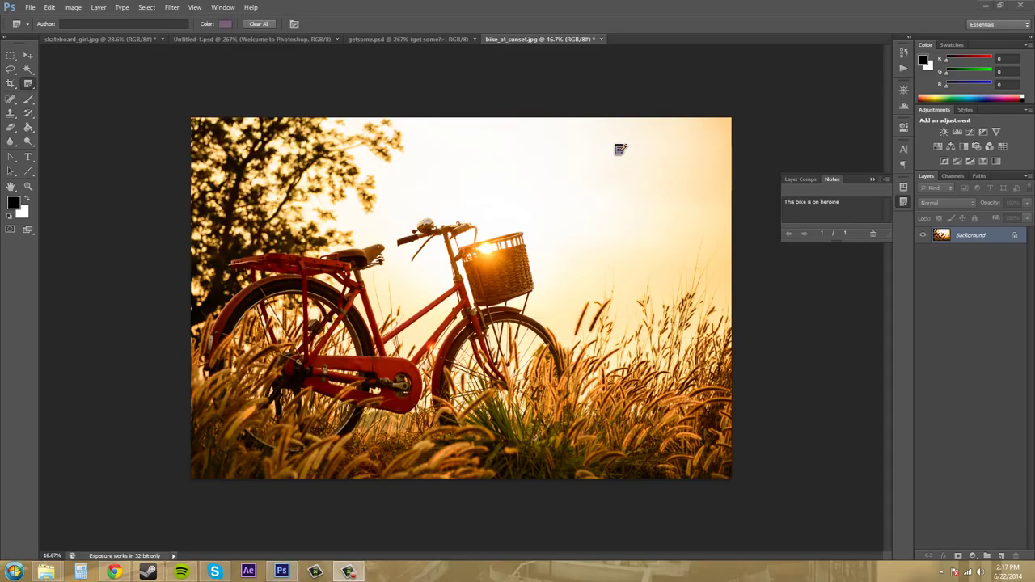
left_click(197, 8)
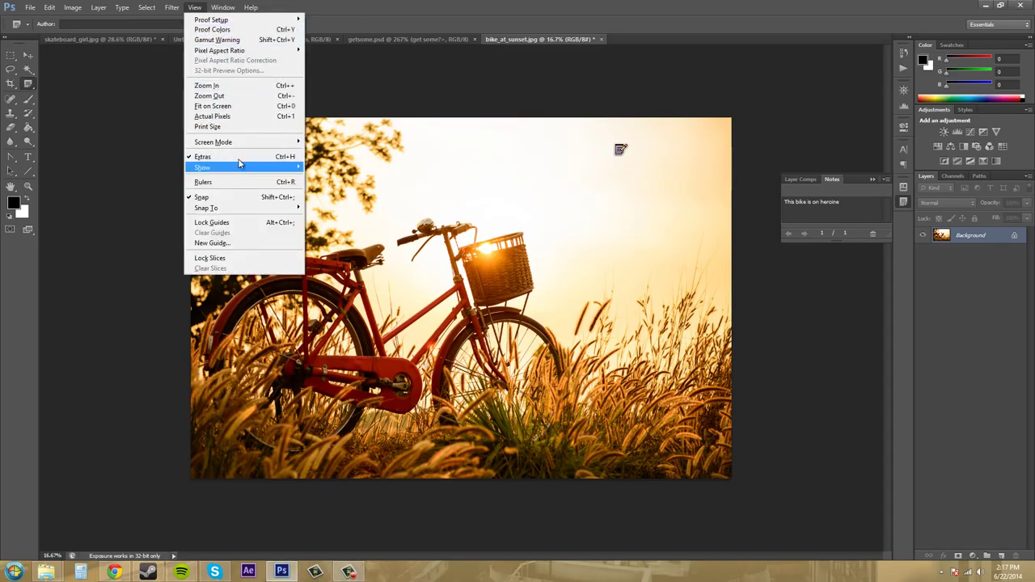
left_click(261, 157)
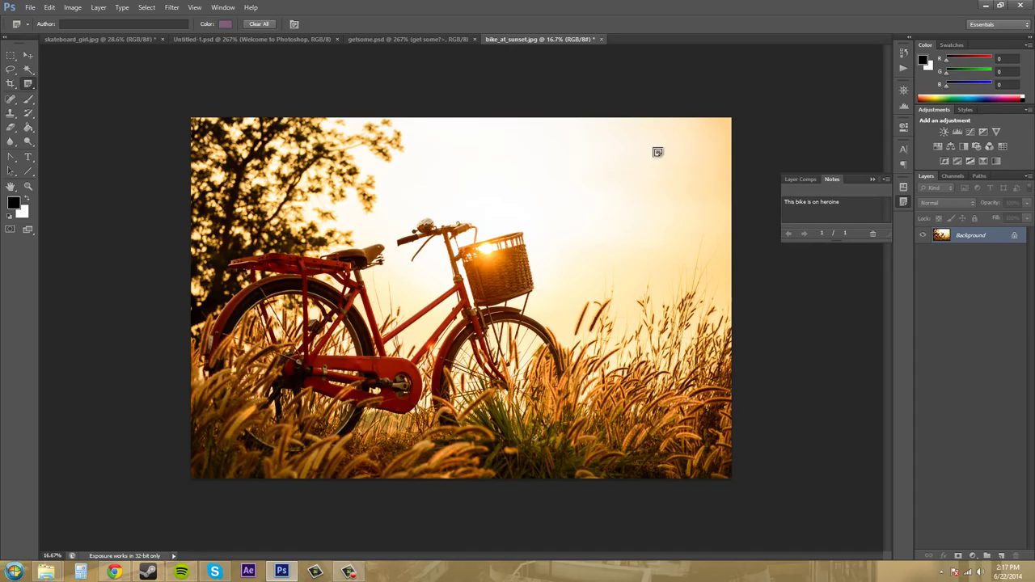
left_click(195, 7)
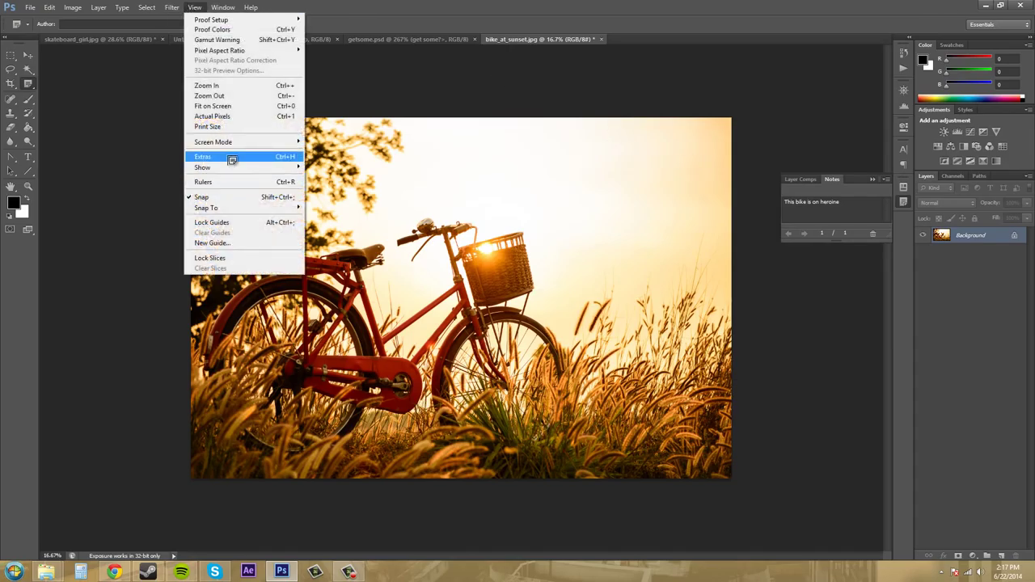
left_click(229, 159)
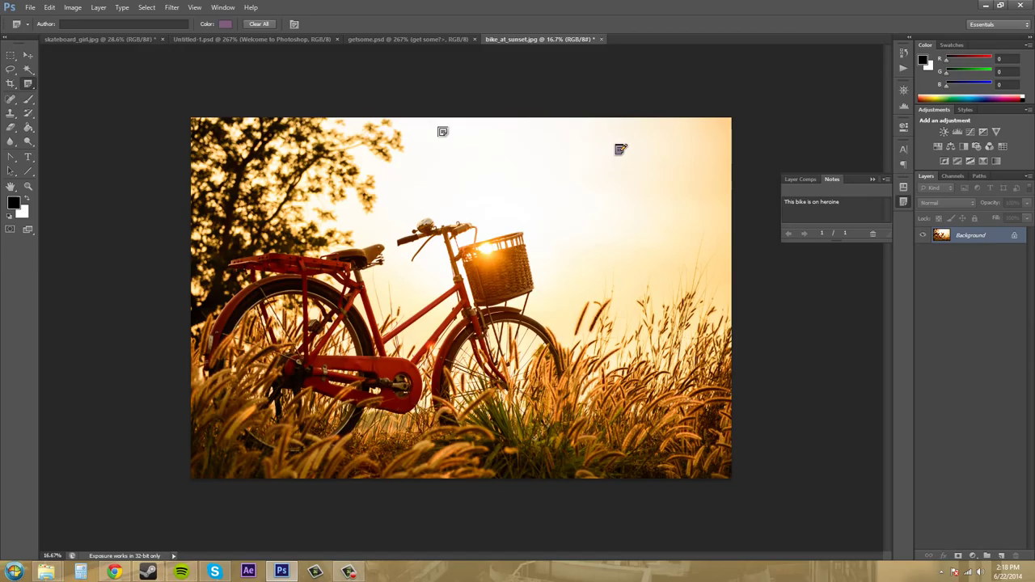
Step: Select the purple note and delete it, confirming, so the photo has no notes
key("Delete")
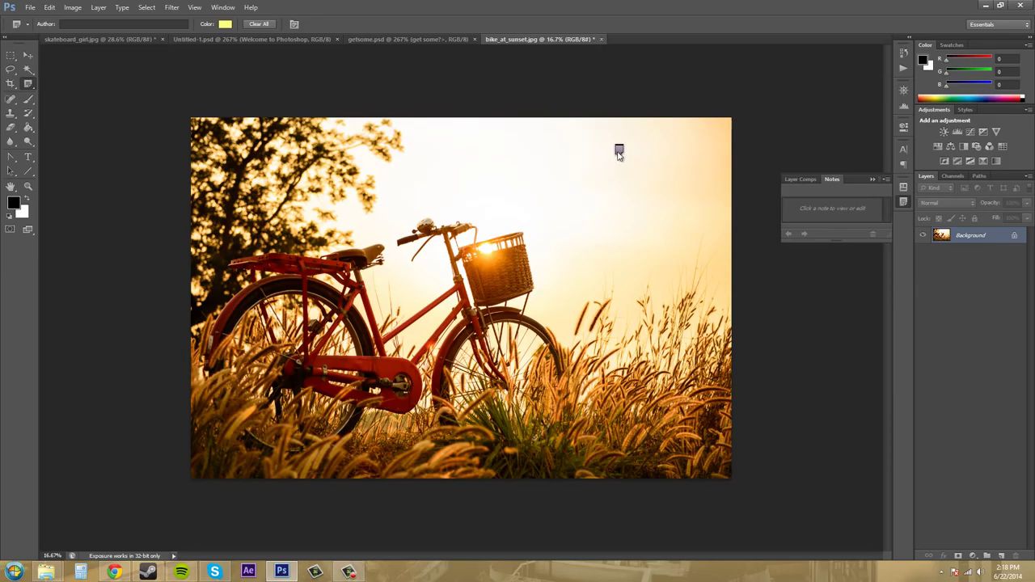
left_click(619, 151)
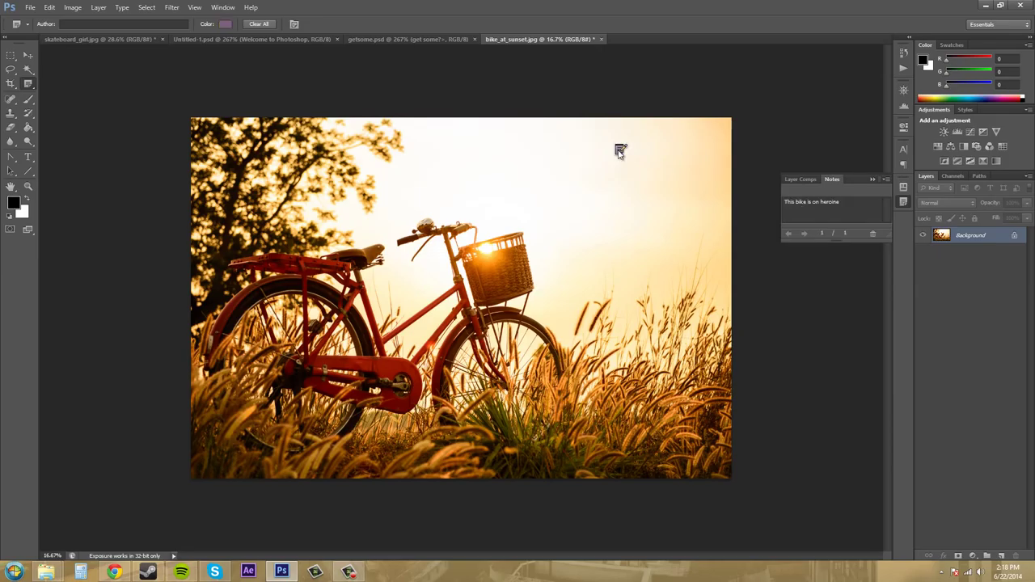
left_click(619, 149)
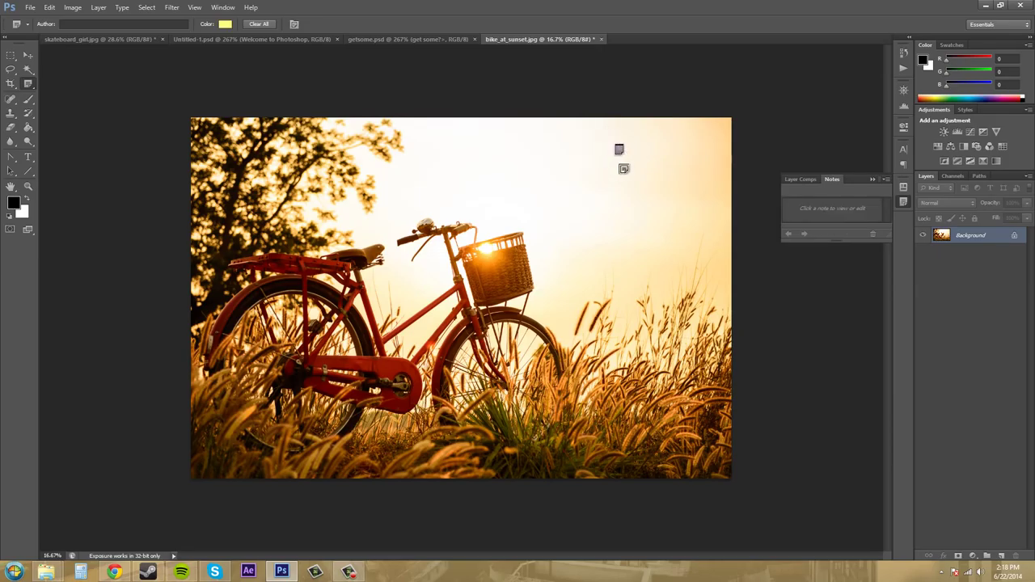
left_click(619, 151)
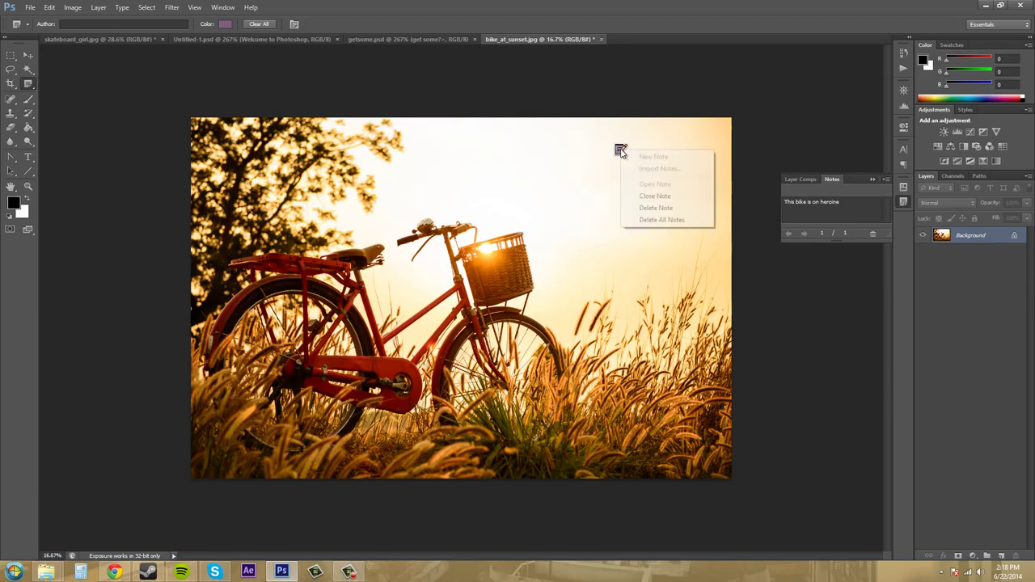
left_click(656, 208)
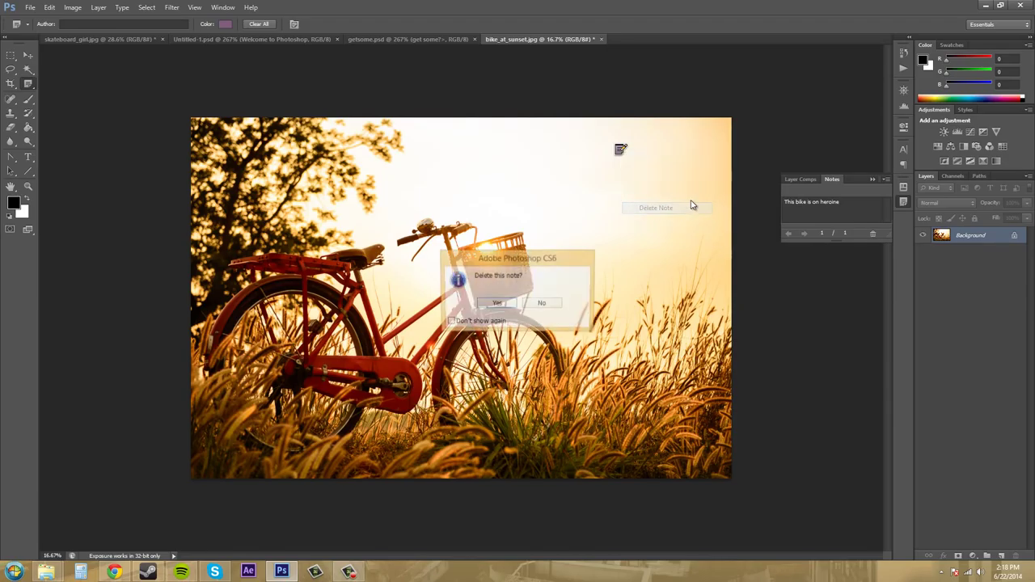
left_click(496, 305)
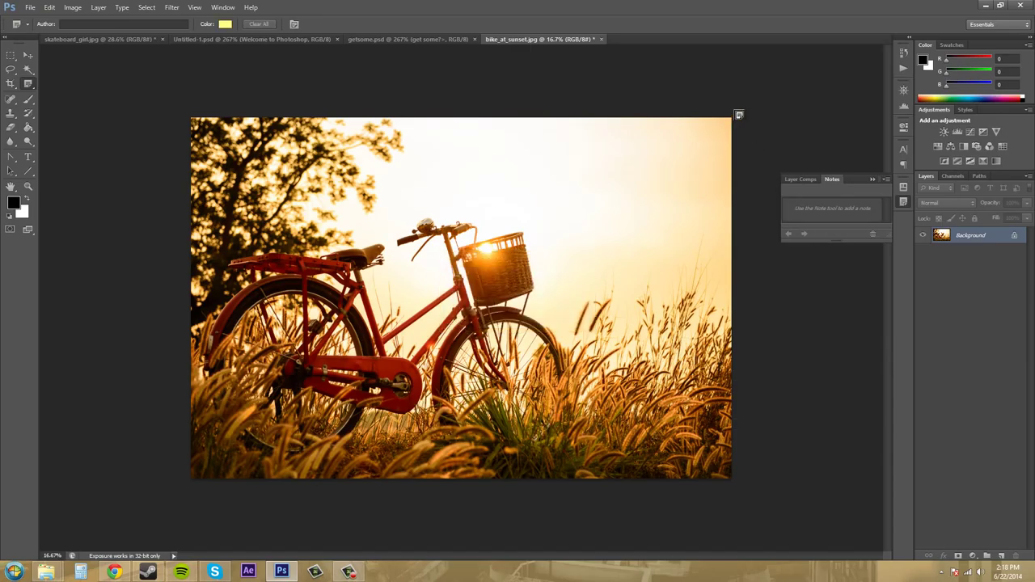
left_click(28, 55)
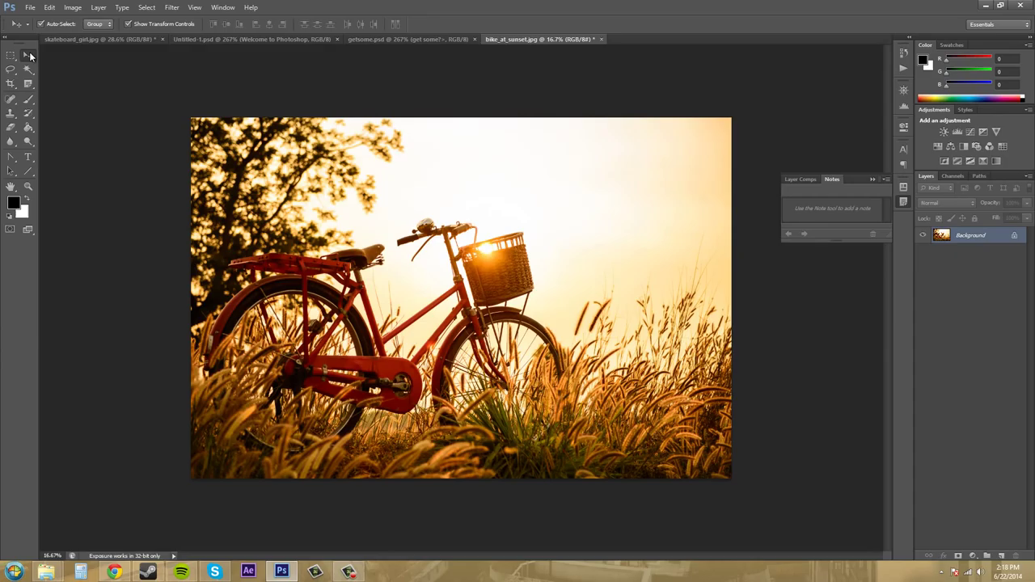